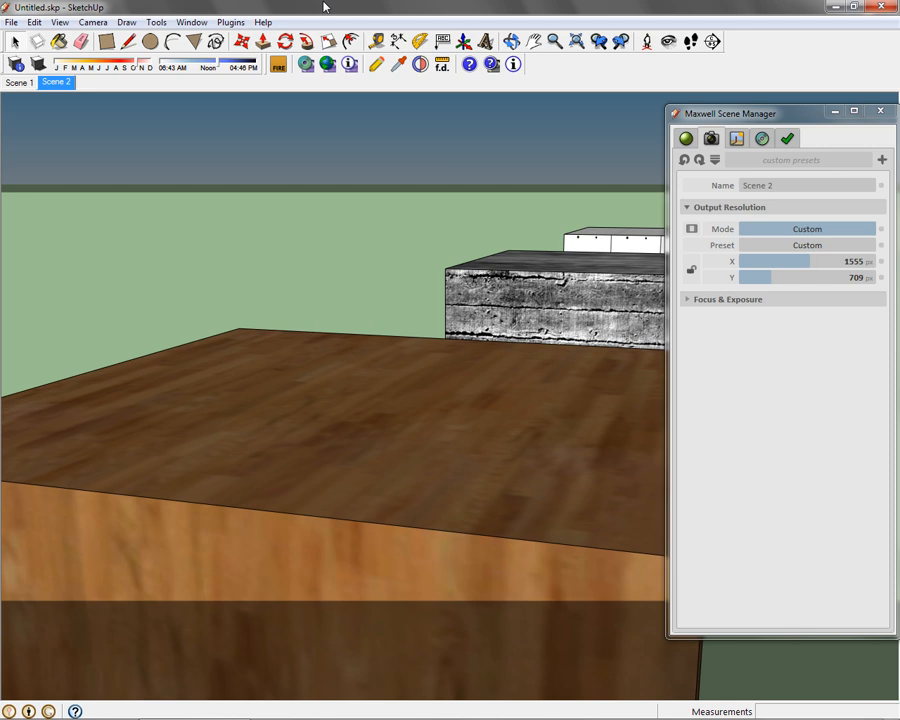
# - Expand the Focus & Exposure settings and set the focal distance on the concrete block, wooden box, white box and concrete block again
pyautogui.click(688, 299)
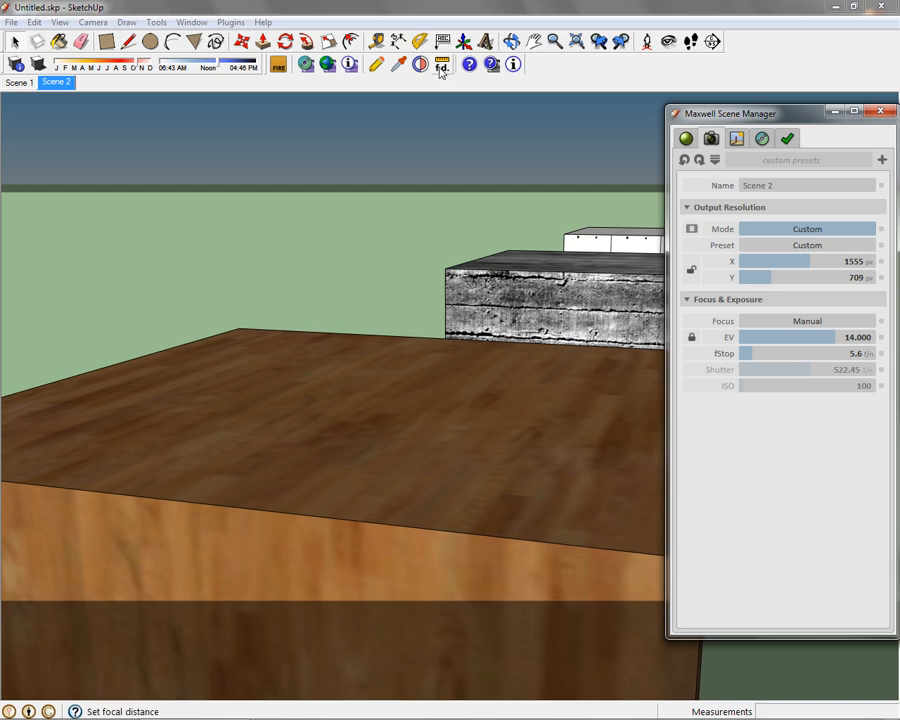
pyautogui.click(443, 68)
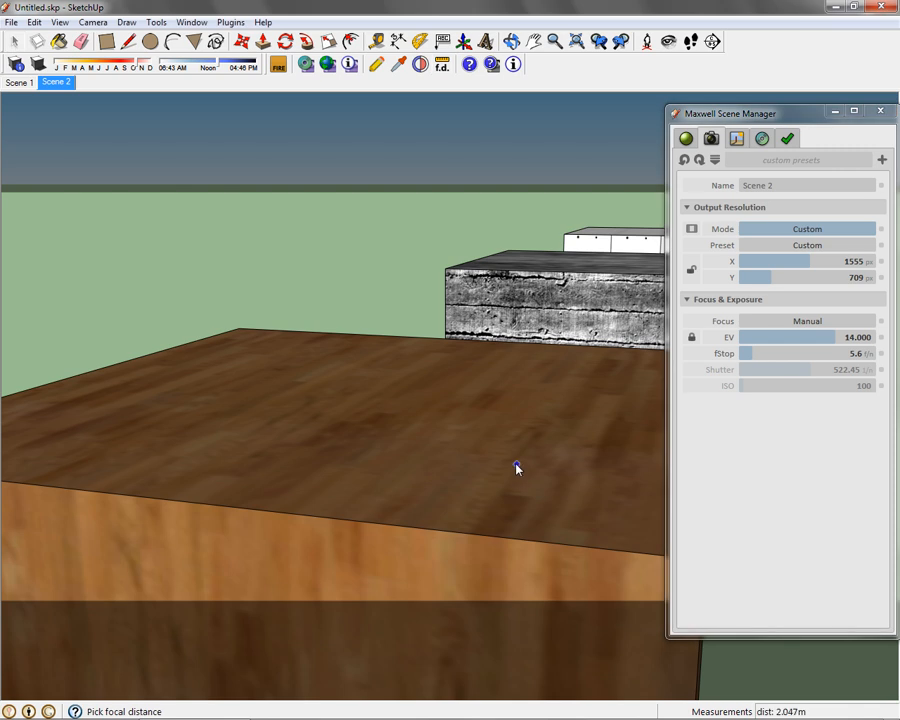
pyautogui.click(538, 308)
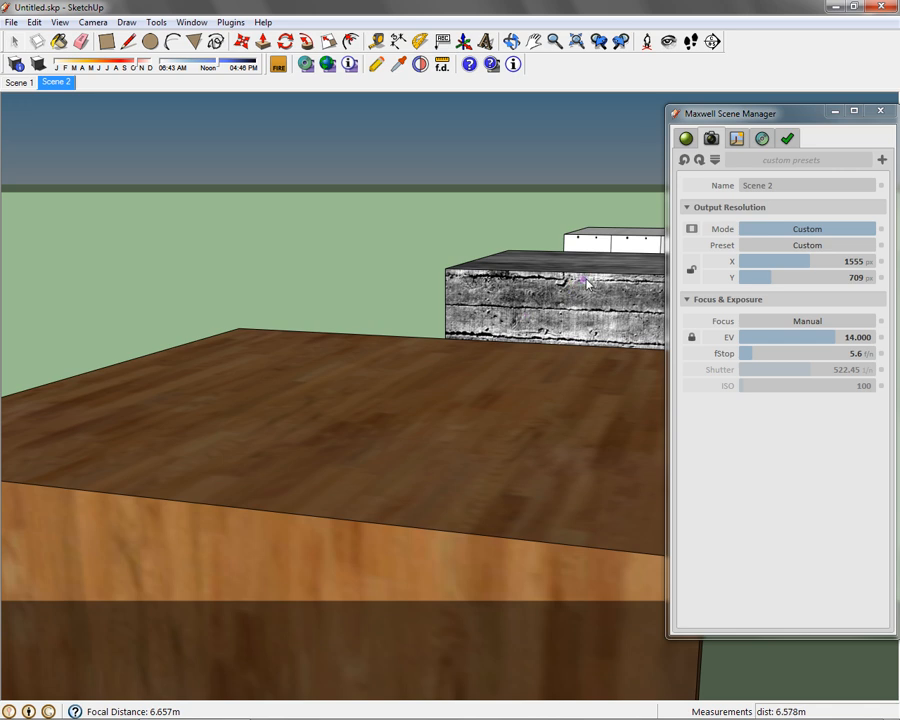
pyautogui.click(315, 469)
pyautogui.click(605, 242)
pyautogui.click(550, 331)
# - Set the depth of field to span the wooden box from its front top edge to its rear edge
pyautogui.click(420, 65)
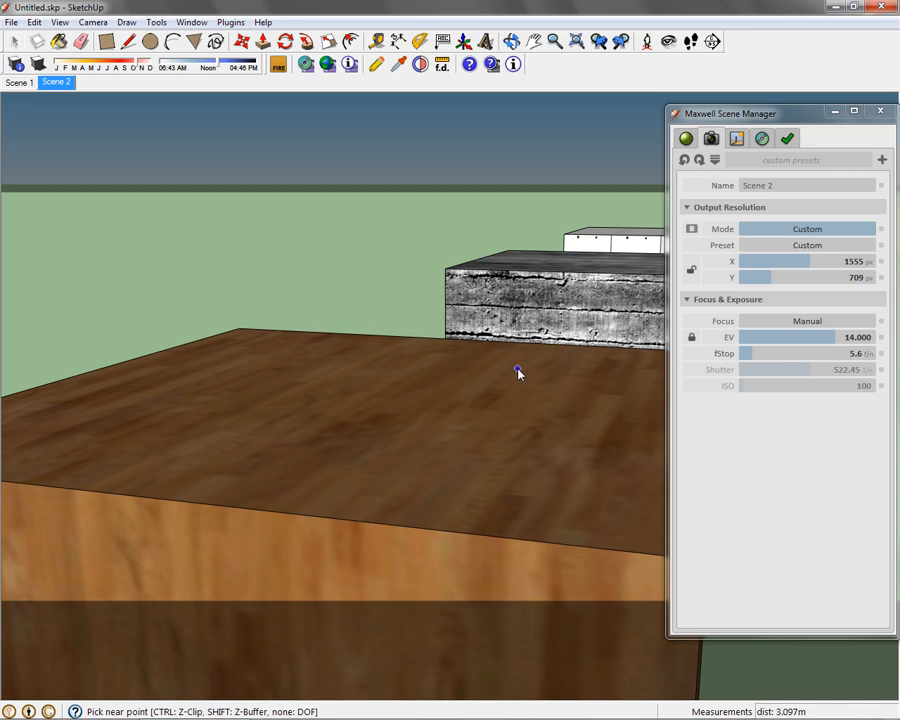
pyautogui.click(195, 504)
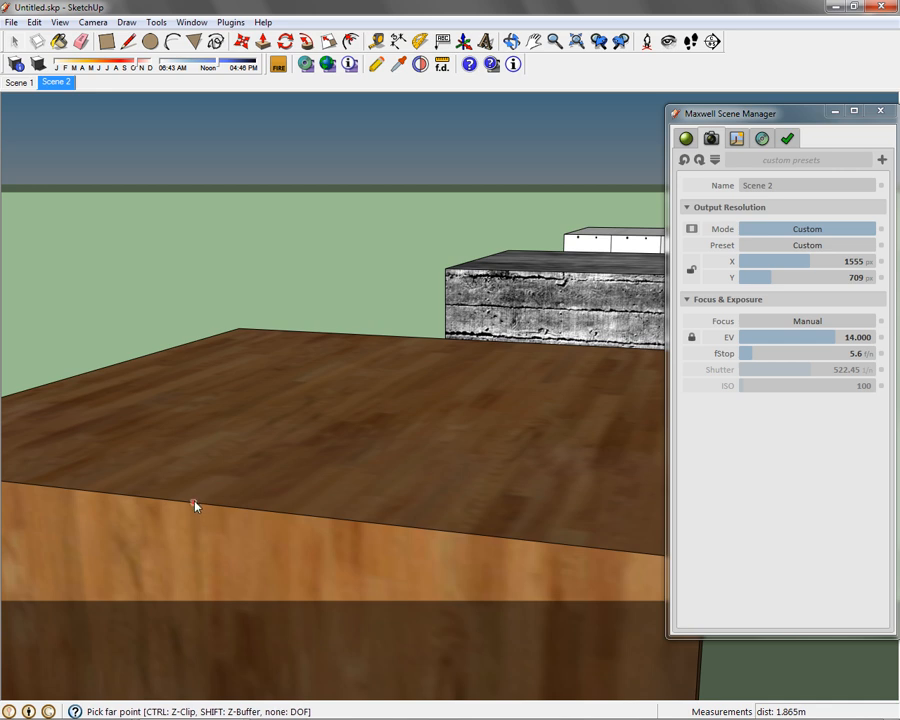
pyautogui.click(390, 341)
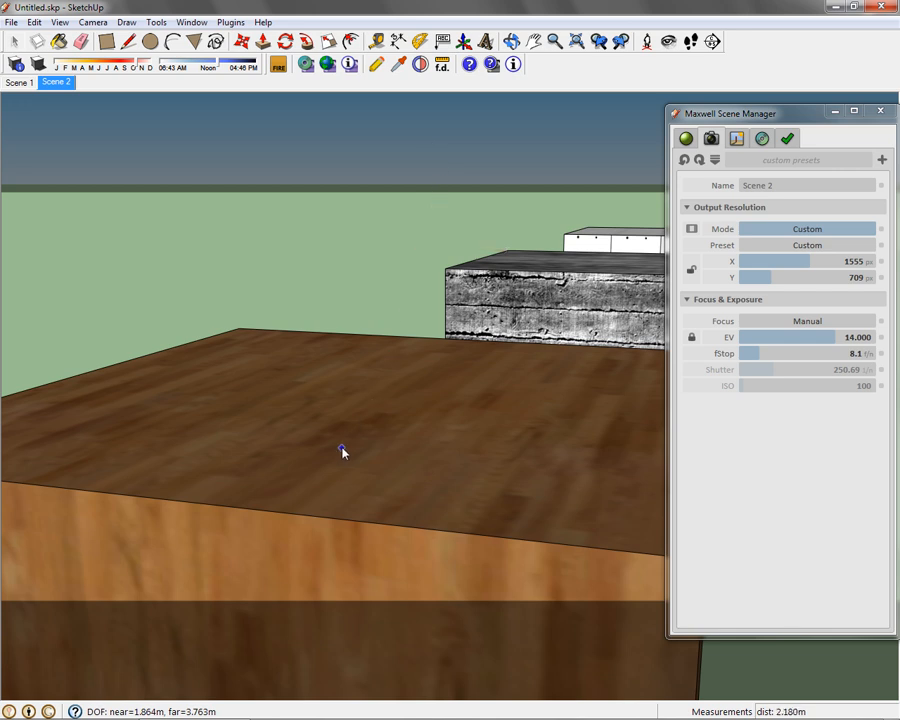
# - Set the depth of field to span the concrete block's top from its near corner to its rear corner
pyautogui.click(509, 291)
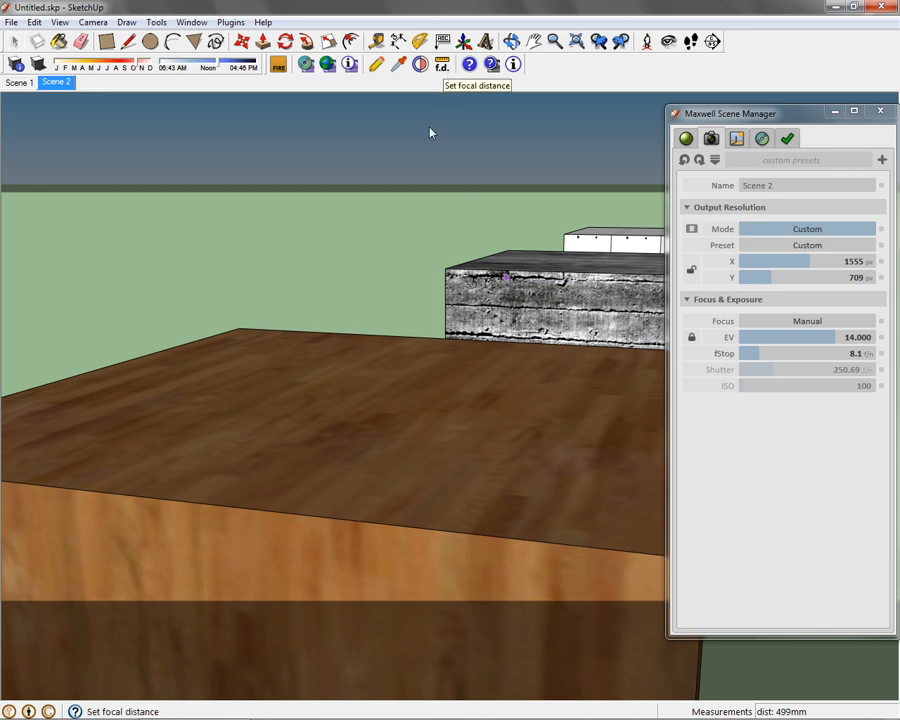
pyautogui.click(443, 66)
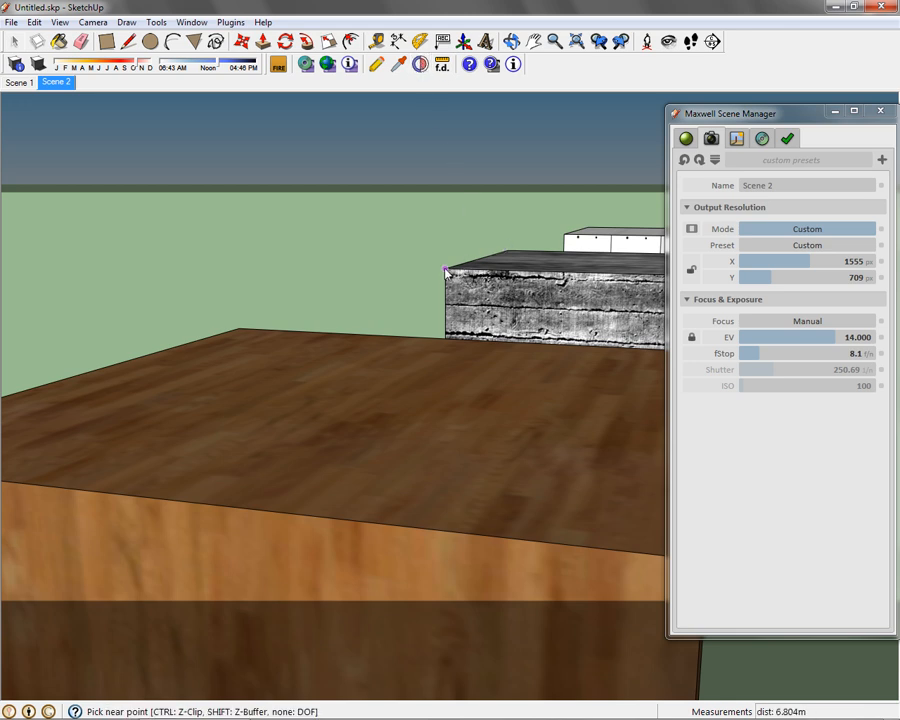
pyautogui.click(446, 270)
pyautogui.click(507, 257)
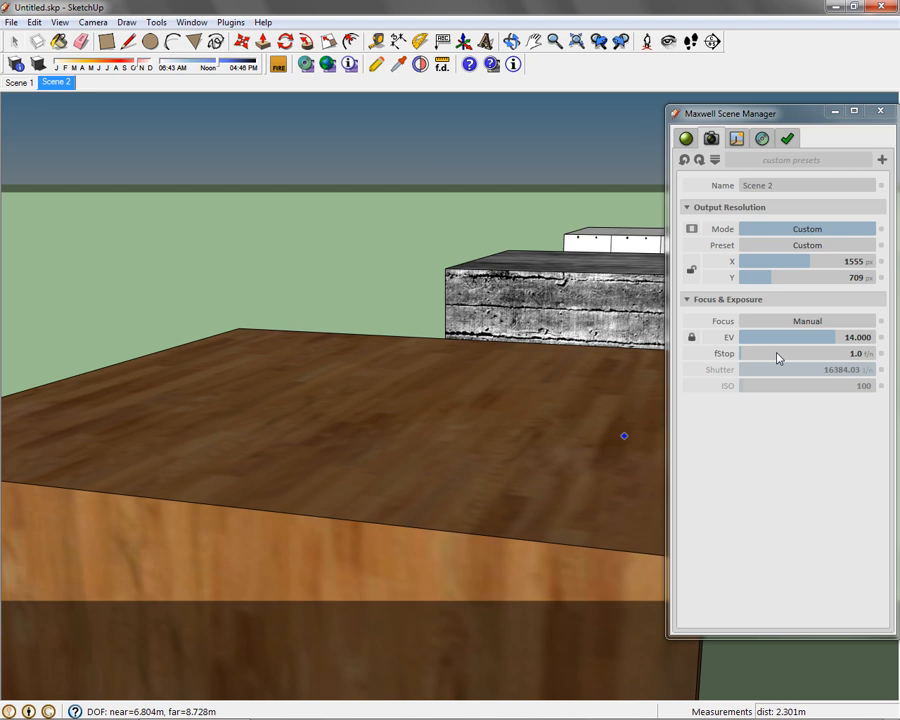
# - Open Maxwell Fire, start the interactive preview render, and select the concrete block
pyautogui.click(278, 65)
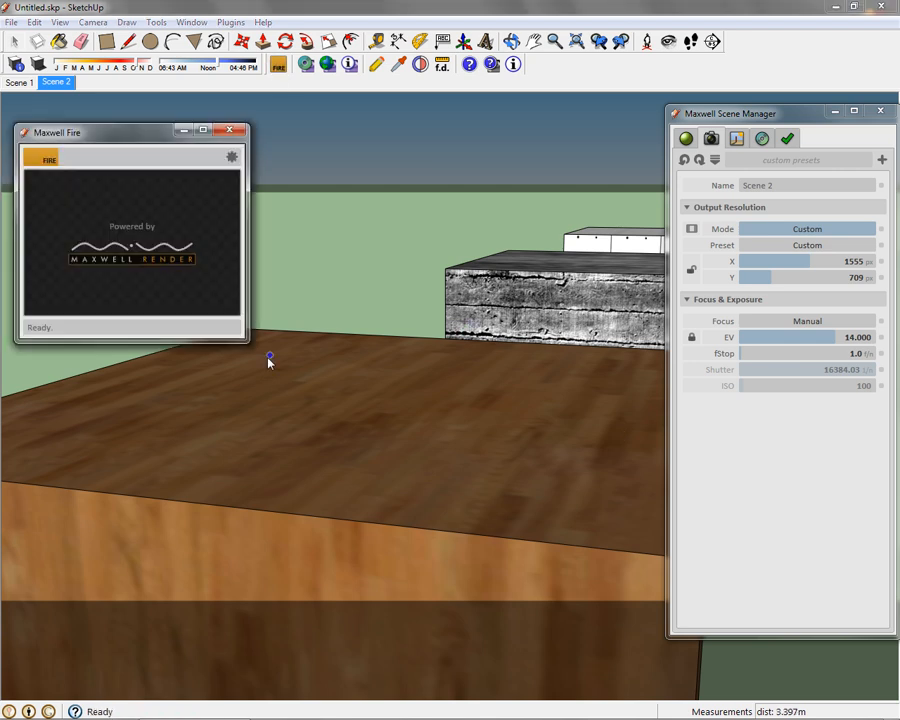
pyautogui.click(37, 166)
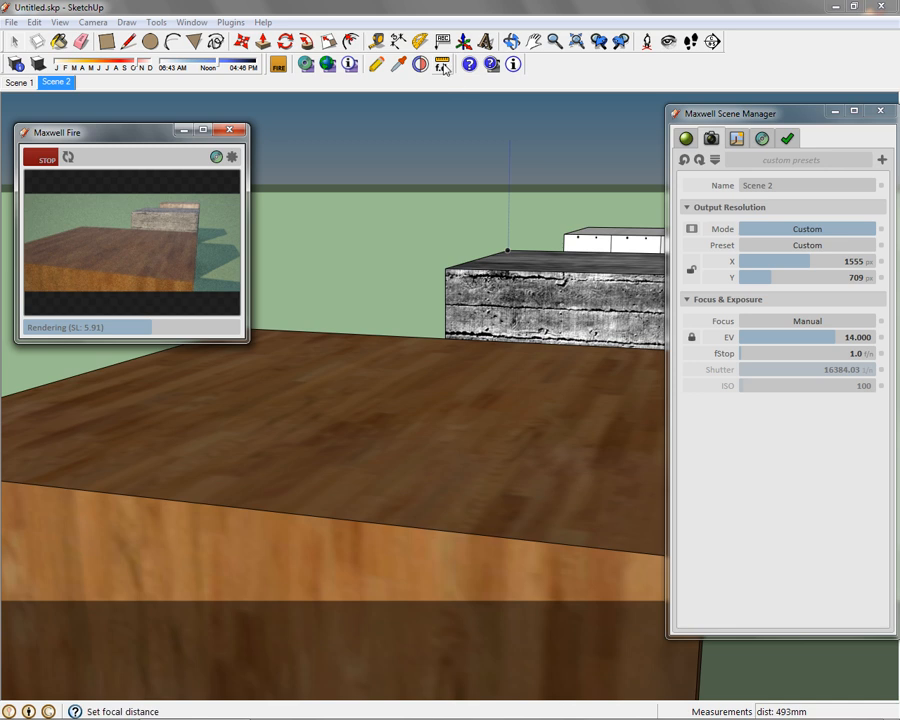
pyautogui.press('space')
pyautogui.click(533, 290)
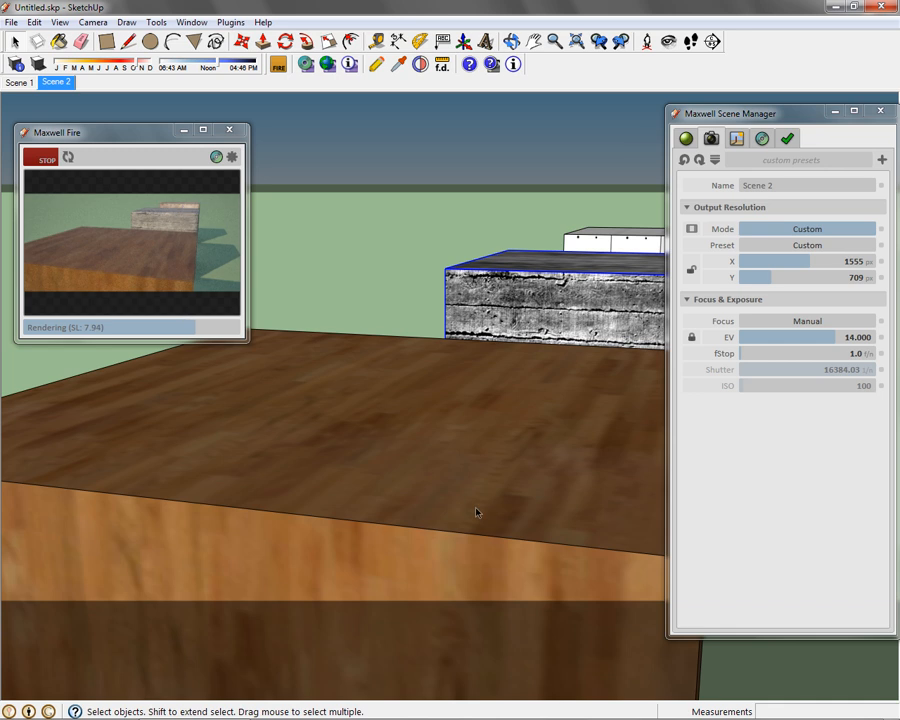
# - Refocus the Fire preview by picking focal points on the wooden box, white box and concrete block, ending on the wooden box
pyautogui.click(441, 68)
pyautogui.click(187, 526)
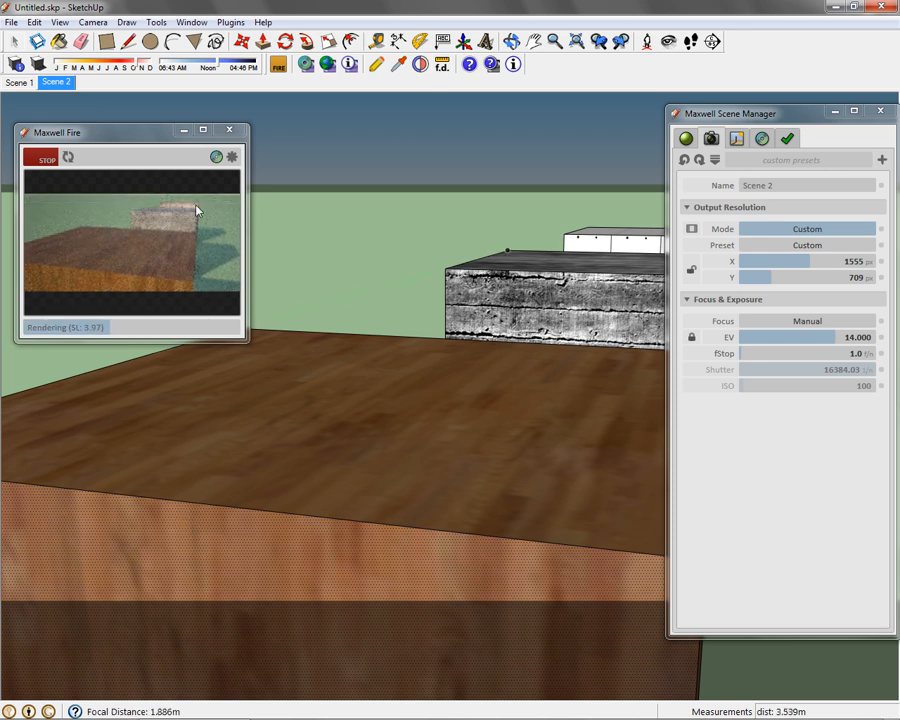
pyautogui.click(600, 240)
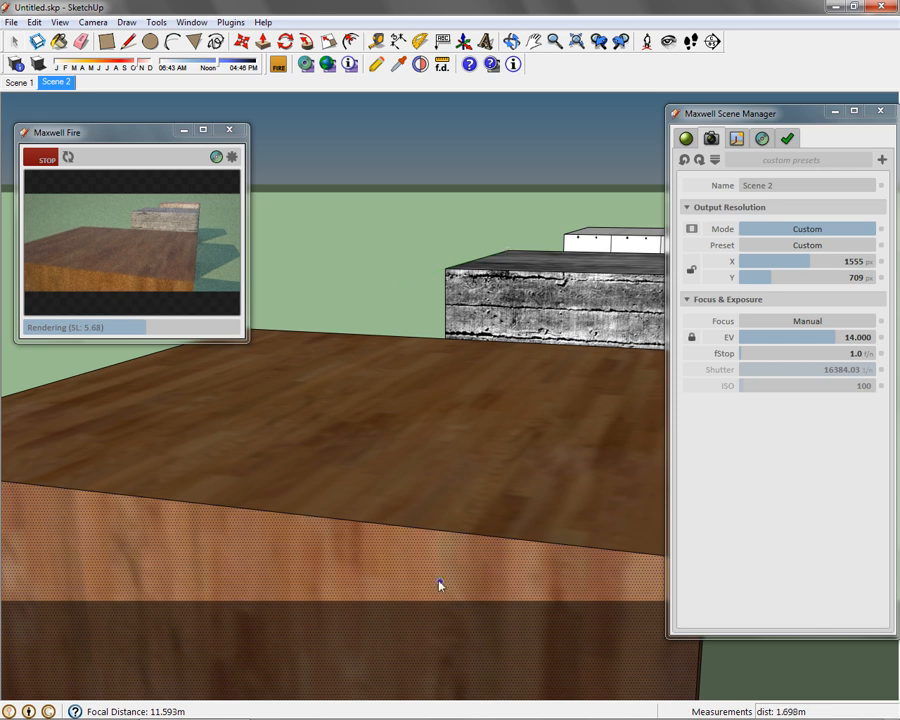
pyautogui.click(529, 290)
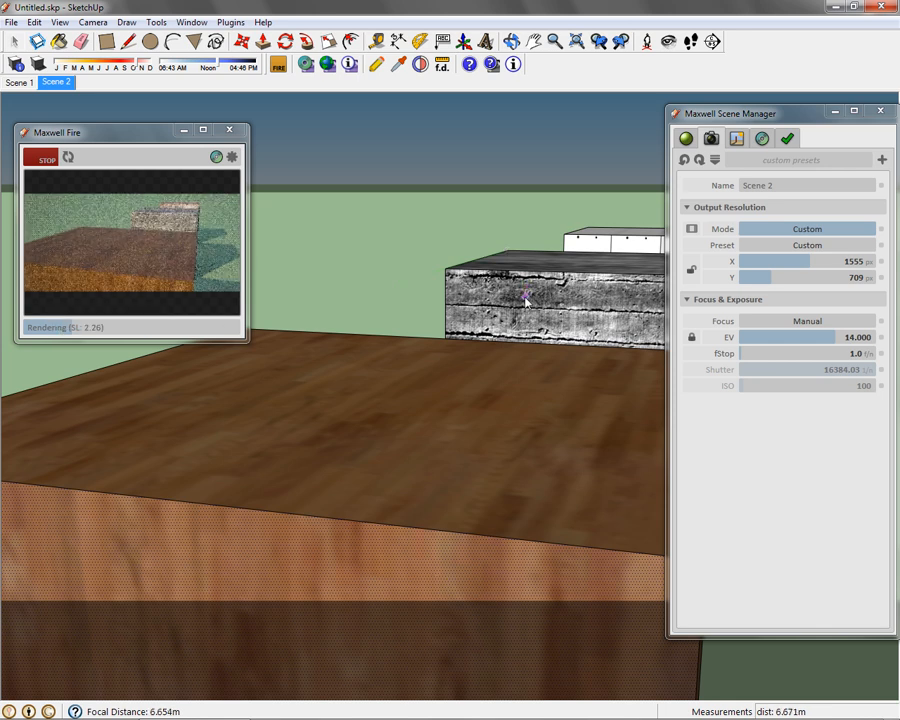
pyautogui.click(255, 543)
pyautogui.click(415, 490)
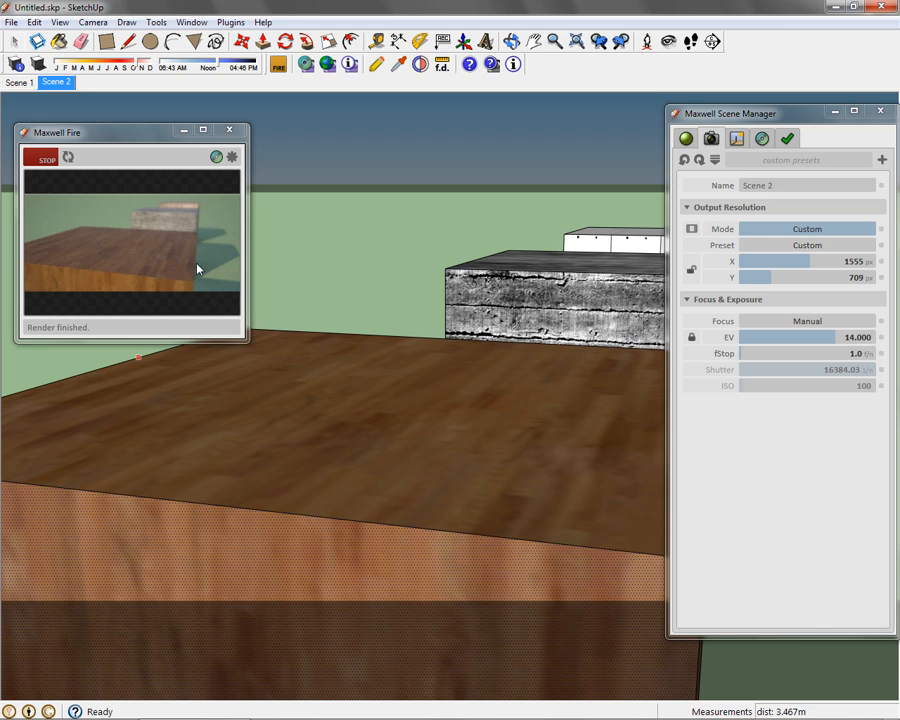
# - Raise the camera's fStop to 27.3 and then to 37.2 to deepen the focus in the preview
pyautogui.moveTo(741, 361); pyautogui.dragTo(818, 358)
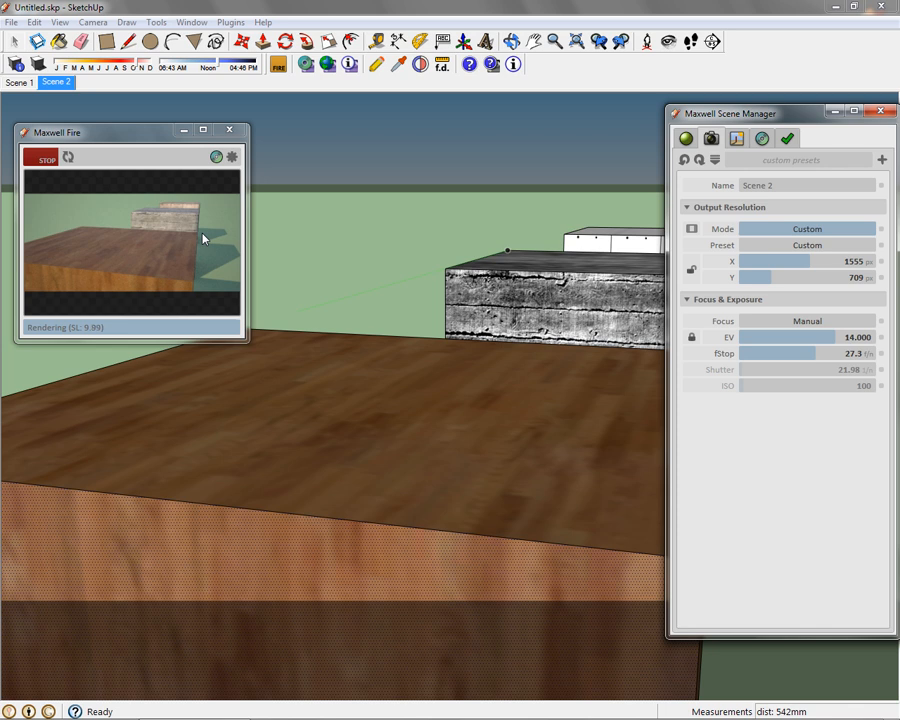
pyautogui.moveTo(818, 361)
pyautogui.mouseDown()
pyautogui.moveTo(846, 364)
pyautogui.moveTo(832, 350)
pyautogui.mouseUp()
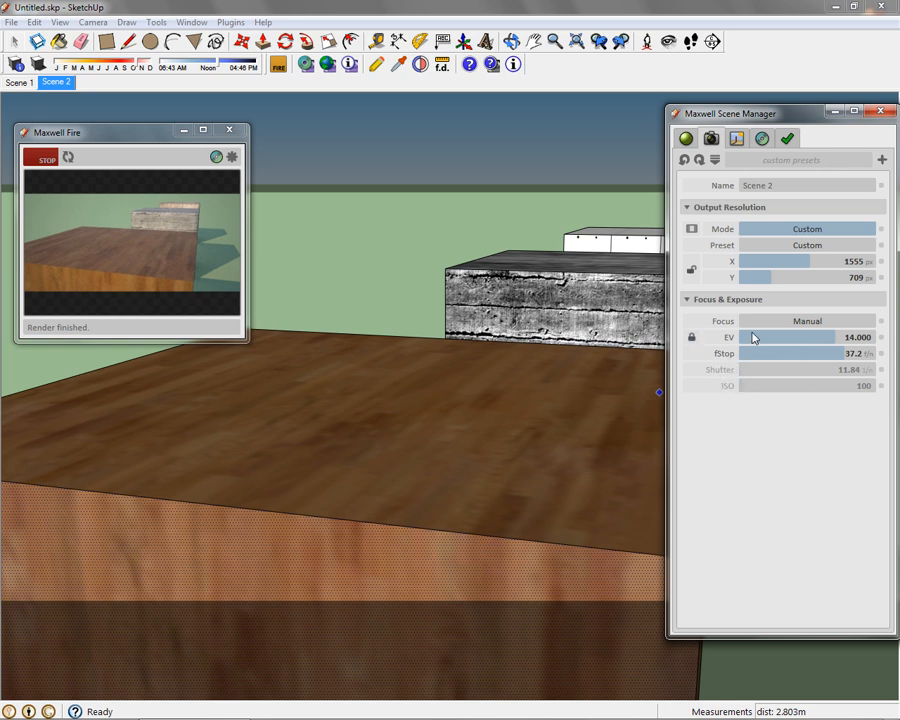
# - Unlock the EV so shutter and ISO become editable, lock it again, and check the EV options
pyautogui.click(691, 338)
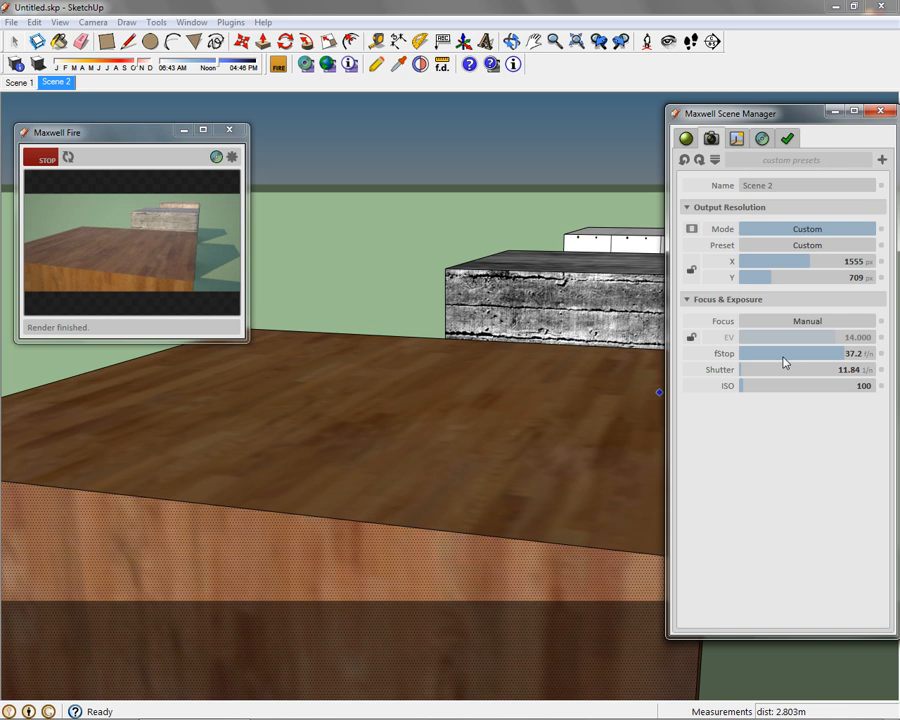
pyautogui.click(691, 337)
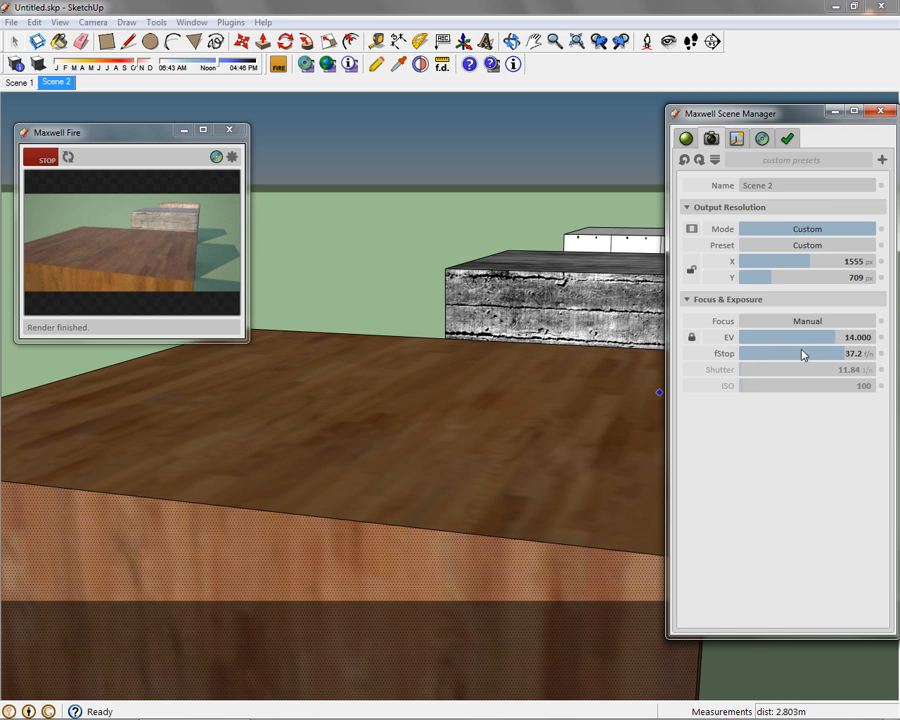
pyautogui.click(881, 339)
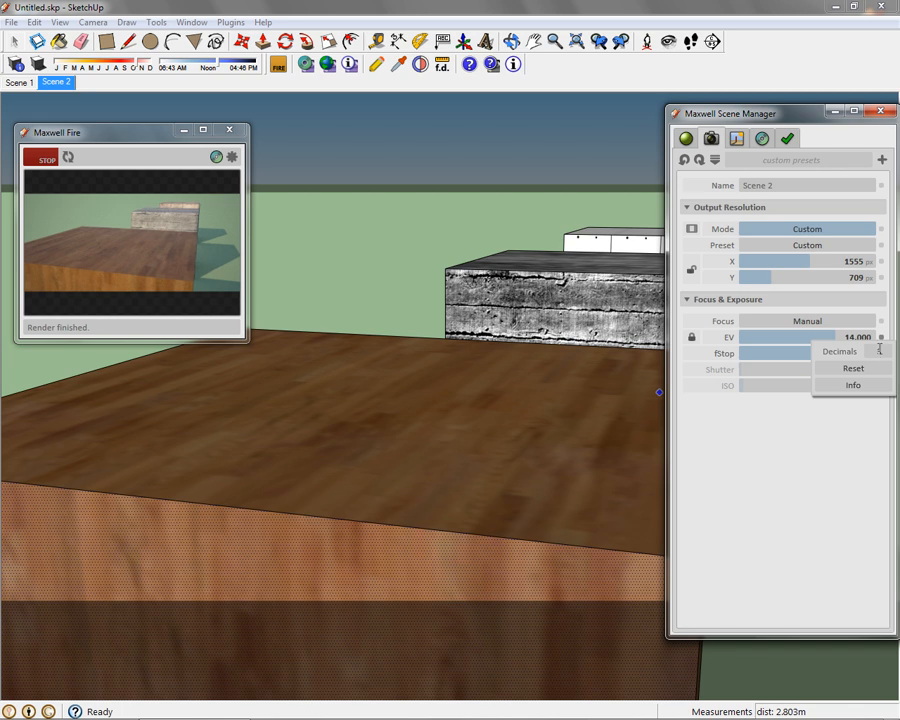
pyautogui.click(823, 457)
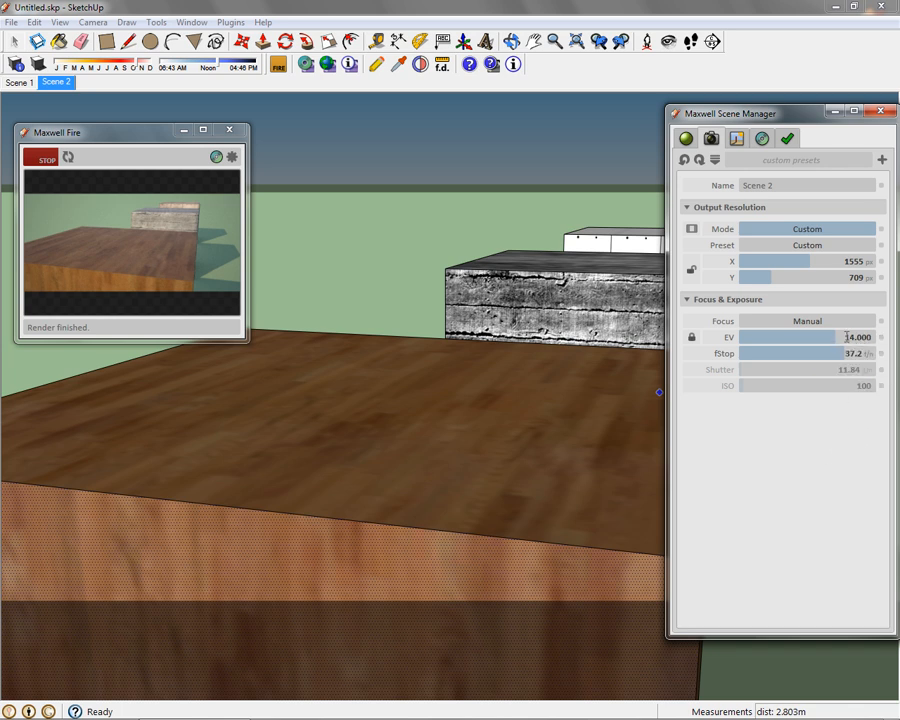
# - Try exposure values of 16 and 12.821, and settle the EV at 13.538
pyautogui.moveTo(836, 337)
pyautogui.mouseDown()
pyautogui.moveTo(843, 343)
pyautogui.moveTo(828, 341)
pyautogui.moveTo(850, 341)
pyautogui.mouseUp()
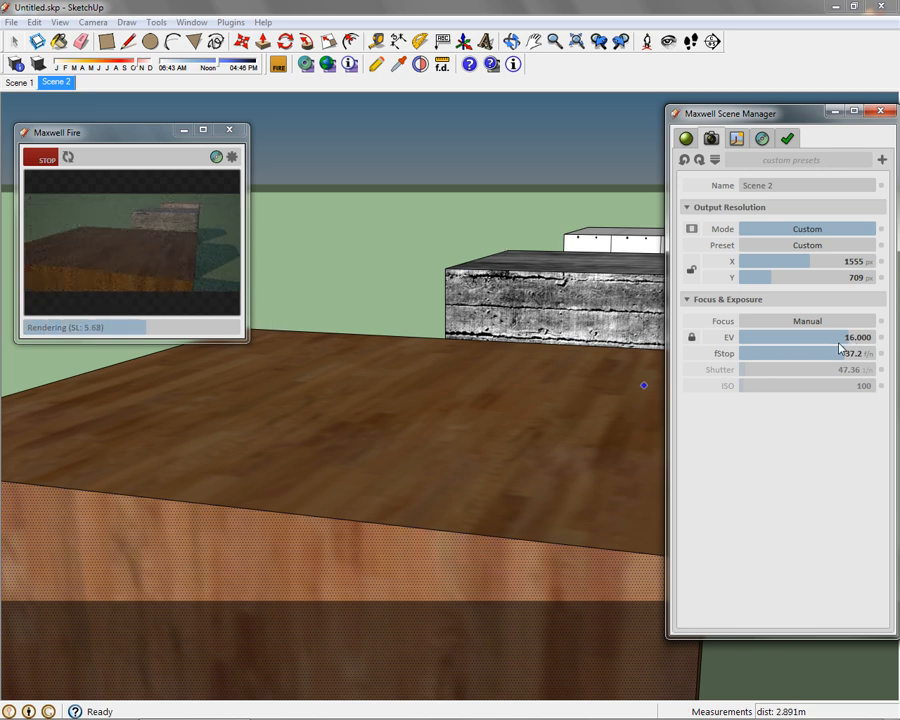
pyautogui.moveTo(847, 337); pyautogui.dragTo(829, 339)
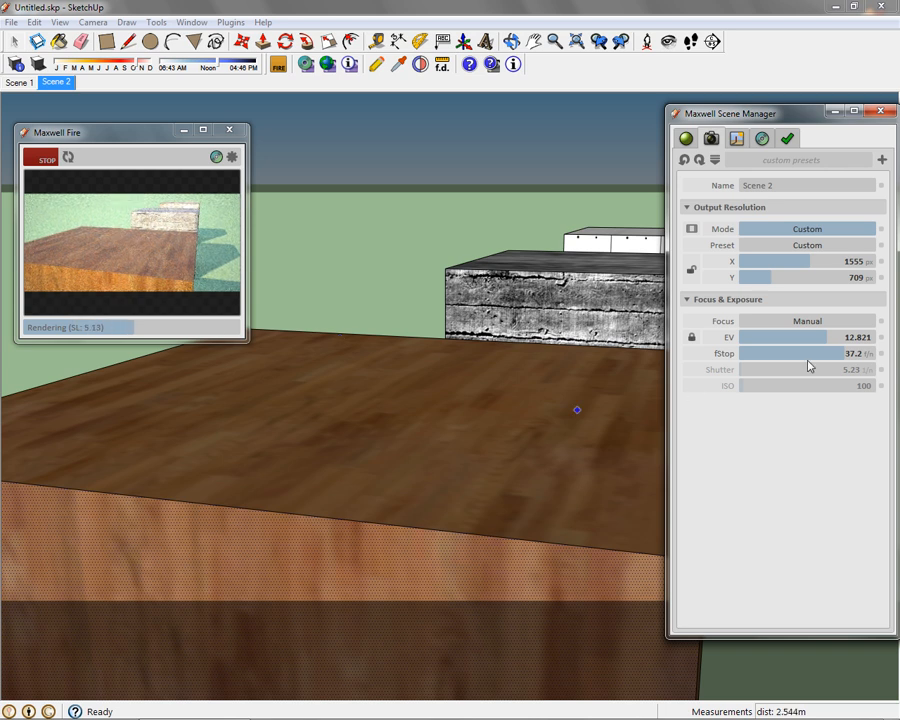
pyautogui.moveTo(828, 342); pyautogui.dragTo(831, 341)
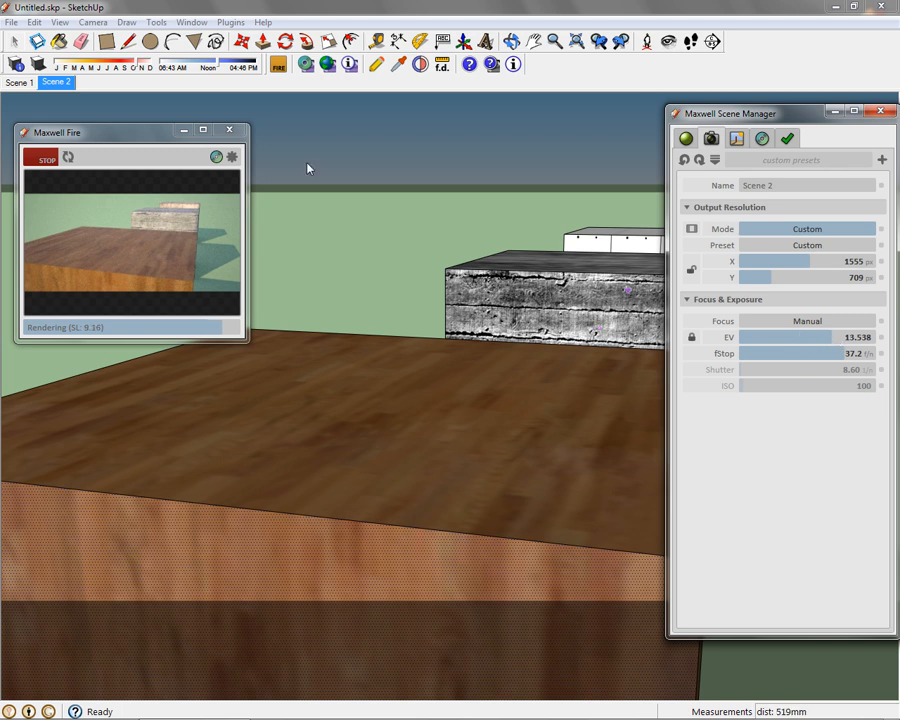
# - Move the sun's time of day back to about sunrise and brighten the exposure by lowering EV to 10.359, settling on 11.077
pyautogui.click(203, 64)
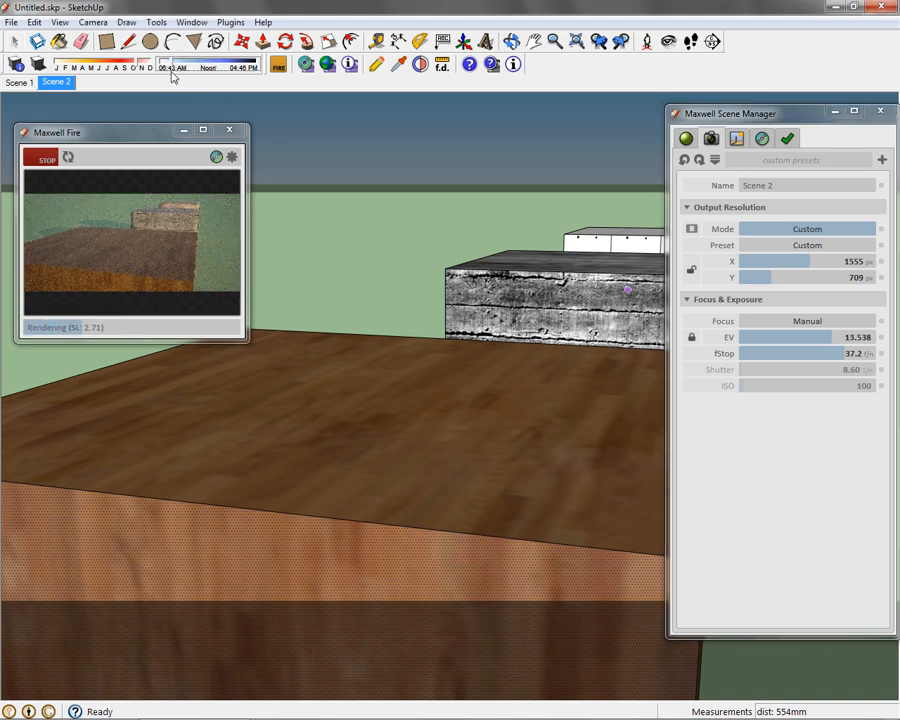
pyautogui.click(169, 65)
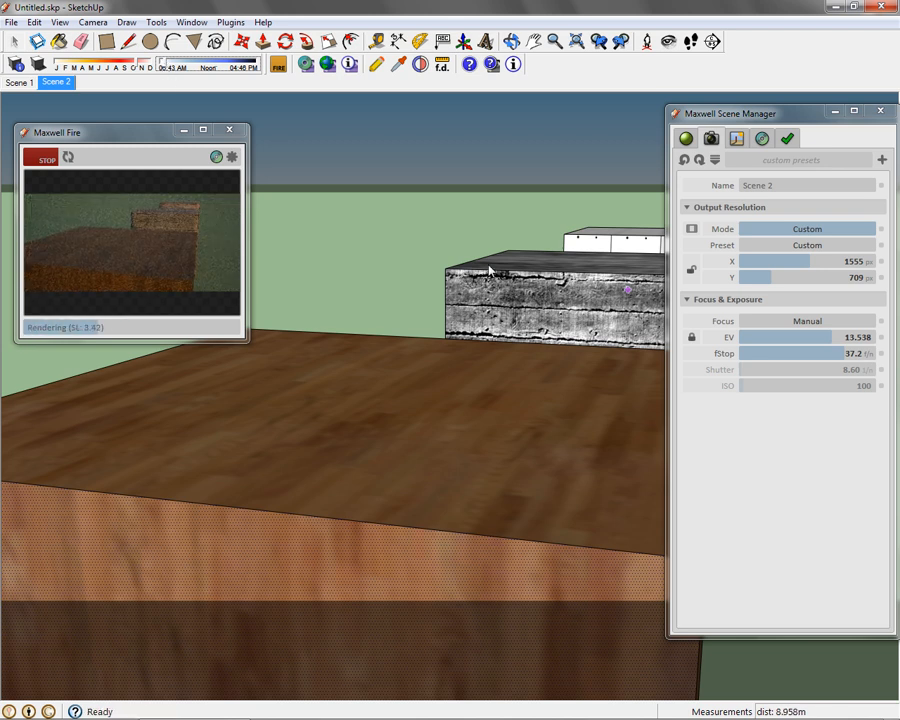
pyautogui.moveTo(831, 342); pyautogui.dragTo(812, 343)
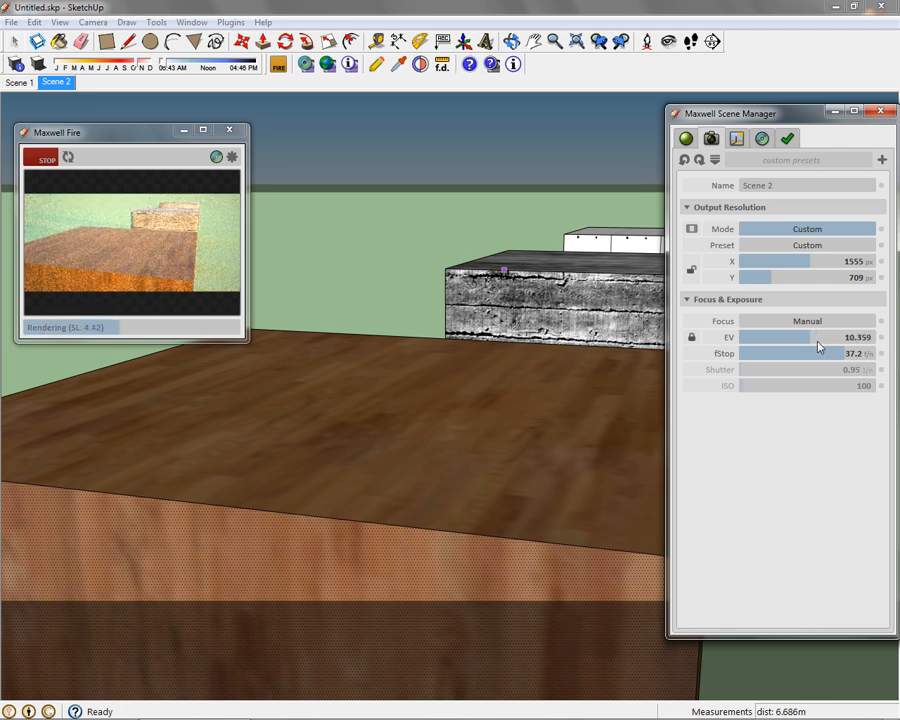
pyautogui.click(814, 341)
pyautogui.click(815, 342)
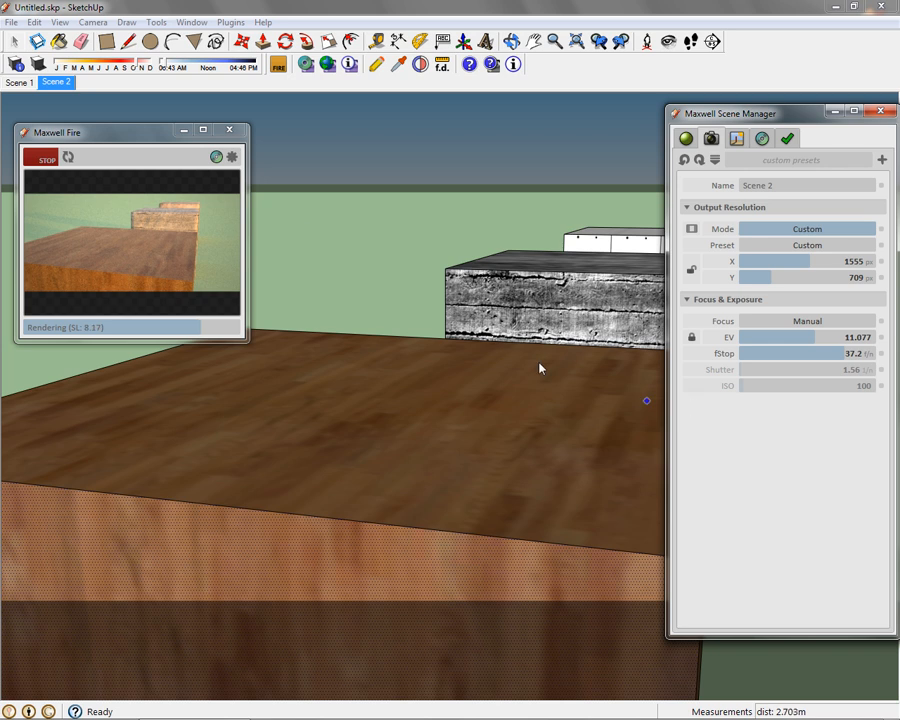
# - Set the time of day to a morning hour between 06:43 AM and noon and raise the EV to 13.436
pyautogui.click(170, 68)
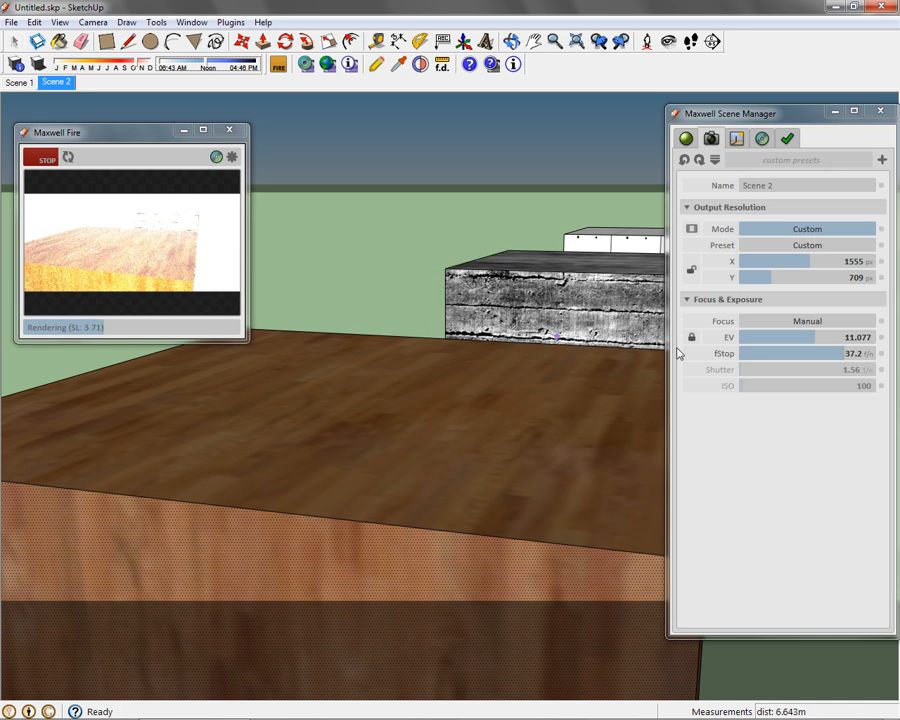
pyautogui.moveTo(816, 341)
pyautogui.mouseDown()
pyautogui.moveTo(840, 342)
pyautogui.moveTo(825, 346)
pyautogui.mouseUp()
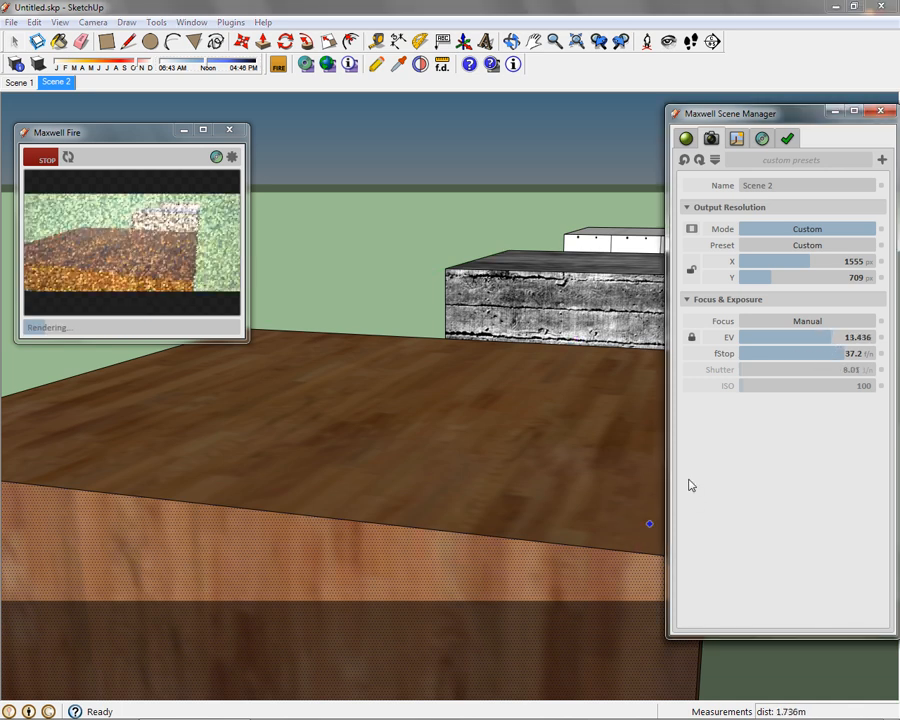